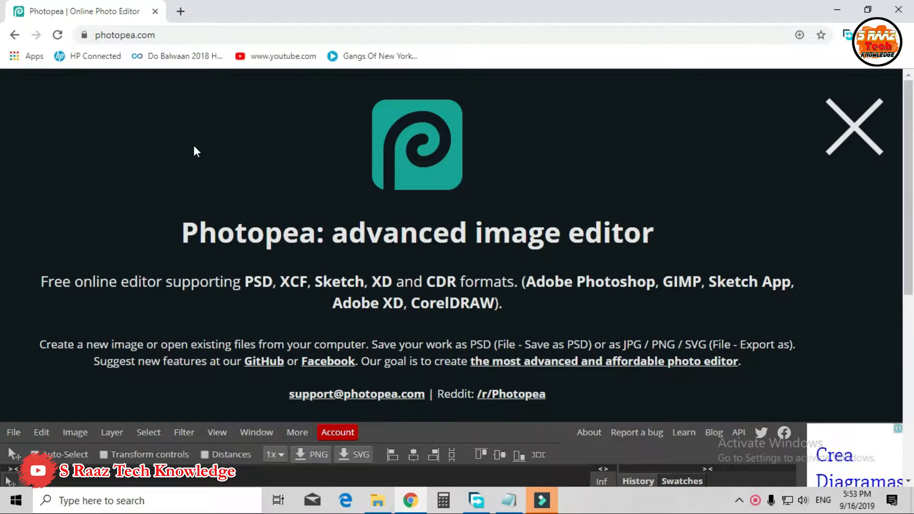
Open the Computer Oprater JPG from the Downloads folder, with the file list shown in Details view.
{"action": "left_click", "coordinate": [219, 34]}
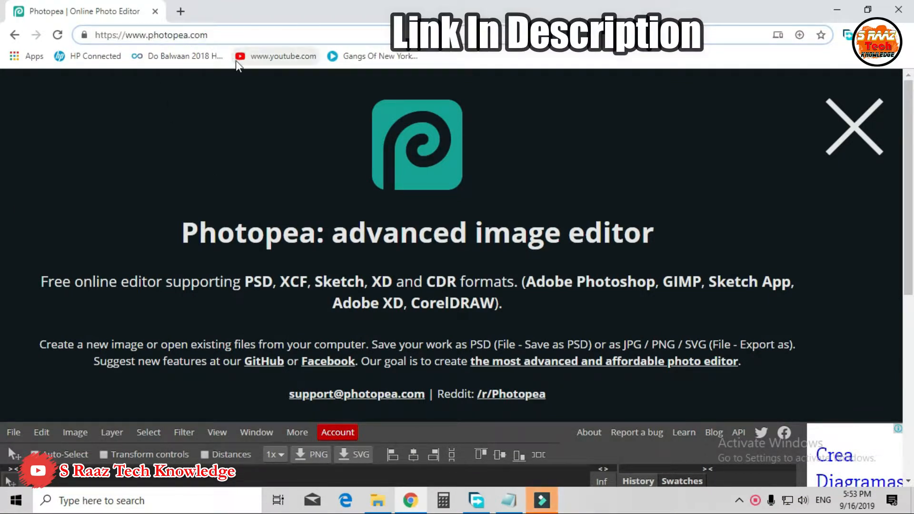
{"action": "scroll", "coordinate": [244, 78], "scroll_direction": "down", "scroll_amount": 4}
{"action": "scroll", "coordinate": [252, 92], "scroll_direction": "down", "scroll_amount": 3}
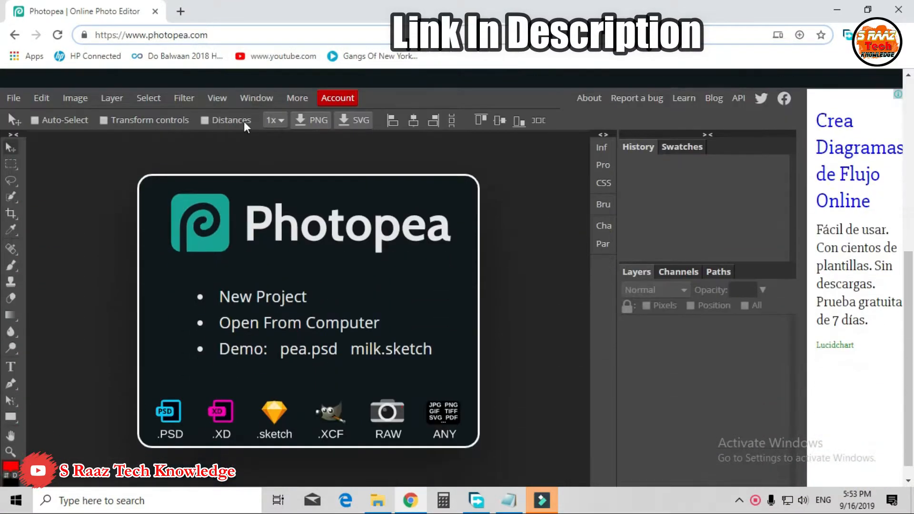
{"action": "left_click", "coordinate": [15, 81]}
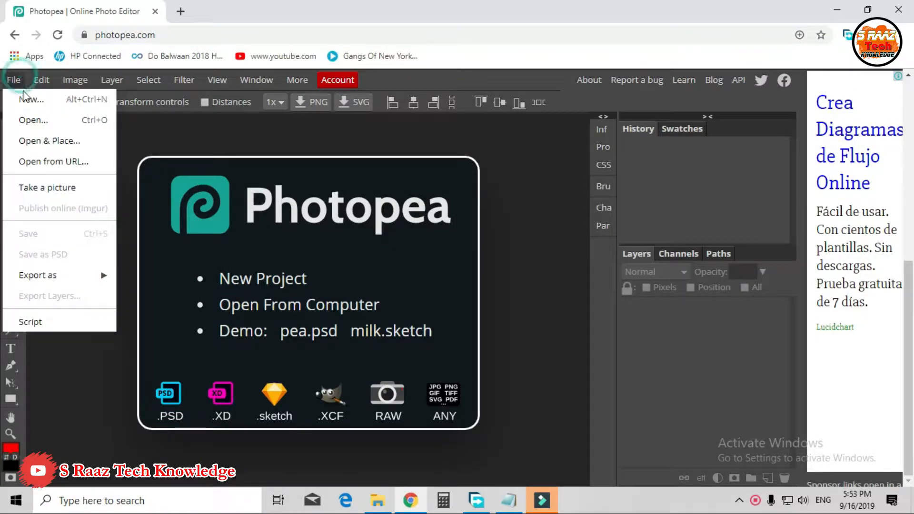
{"action": "left_click", "coordinate": [39, 125]}
{"action": "right_click", "coordinate": [326, 228]}
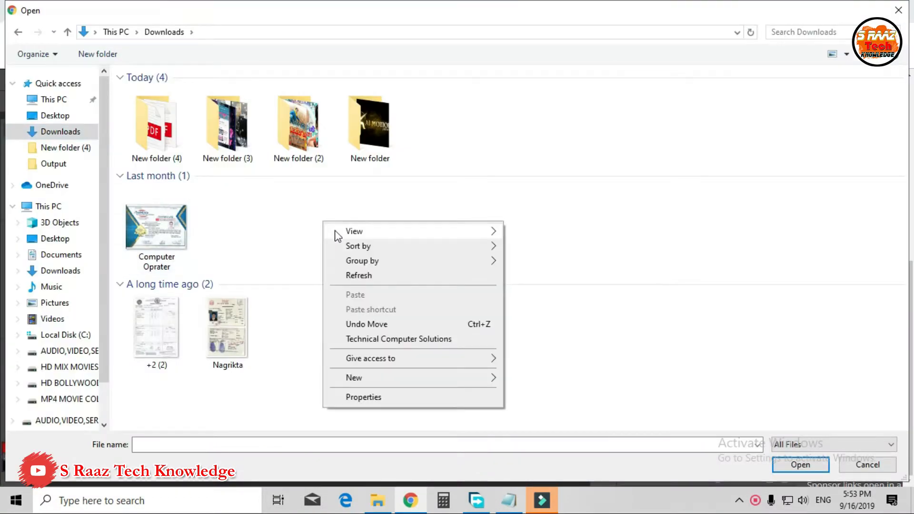
{"action": "mouse_move", "coordinate": [476, 233]}
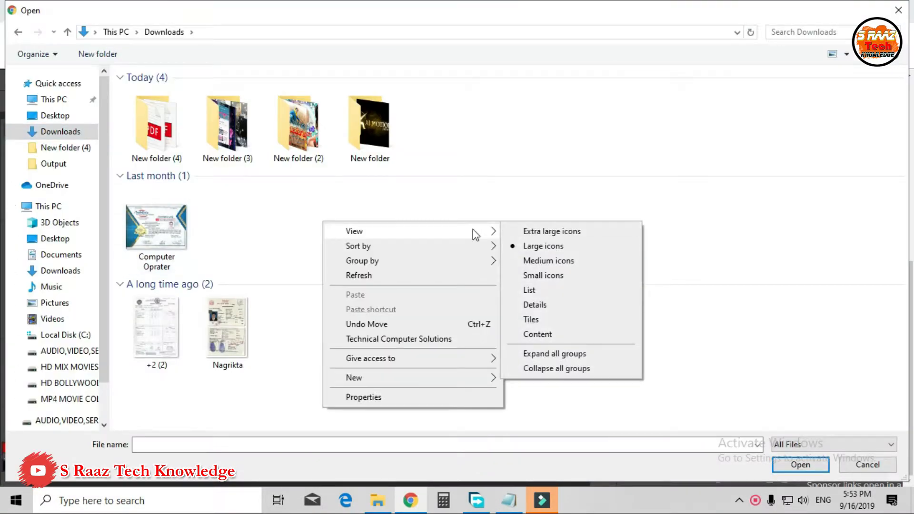
{"action": "left_click", "coordinate": [537, 307]}
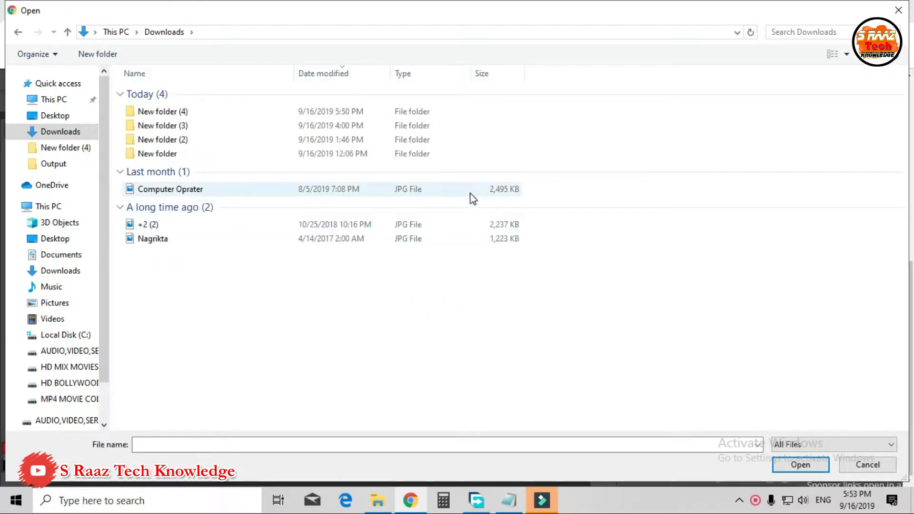
{"action": "left_click", "coordinate": [500, 191]}
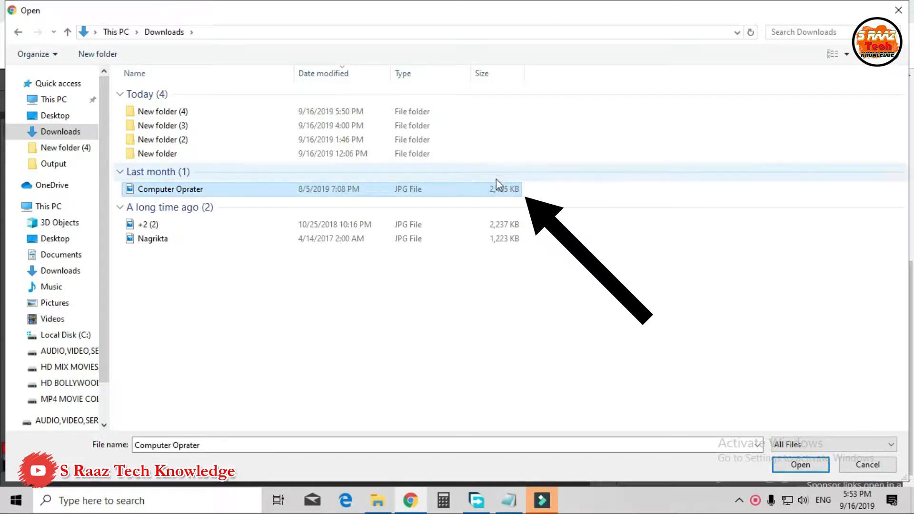
{"action": "left_click", "coordinate": [785, 469]}
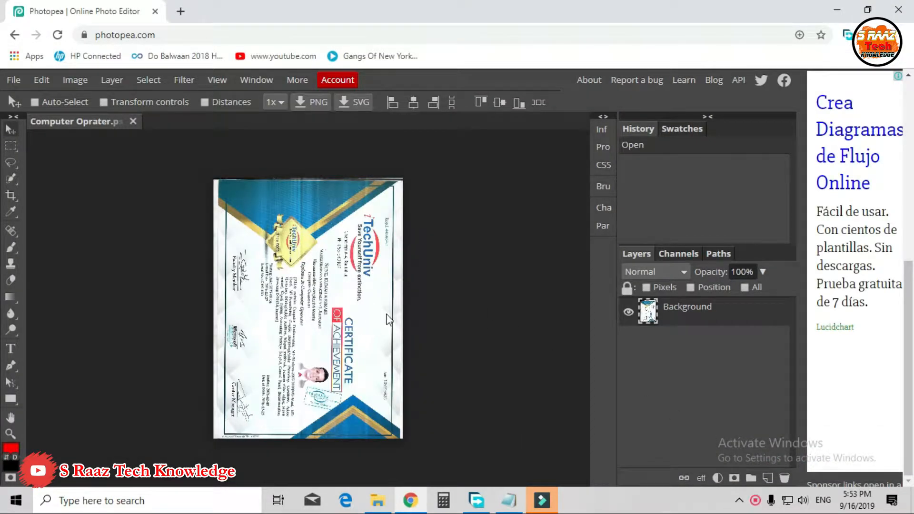
Resize the certificate image to a width of 1300 px, keeping its proportions.
{"action": "left_click", "coordinate": [74, 80]}
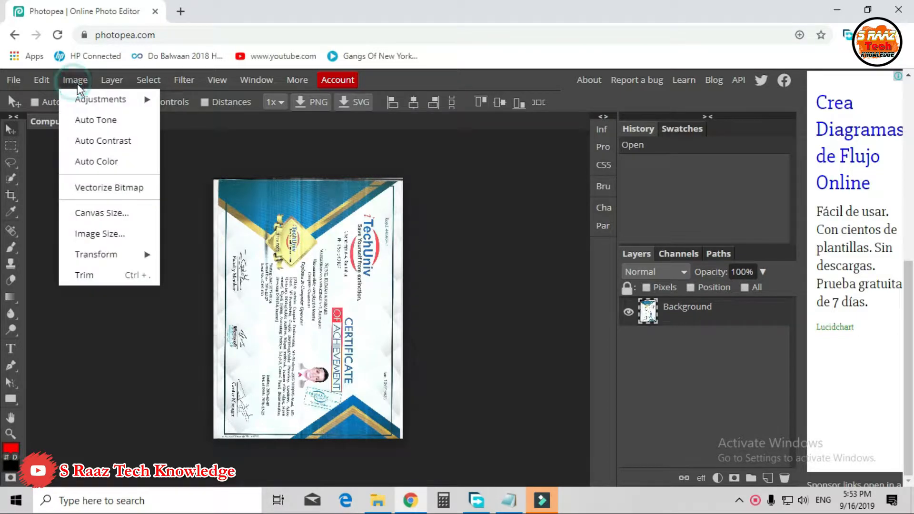
{"action": "left_click", "coordinate": [98, 234]}
{"action": "double_click", "coordinate": [157, 210]}
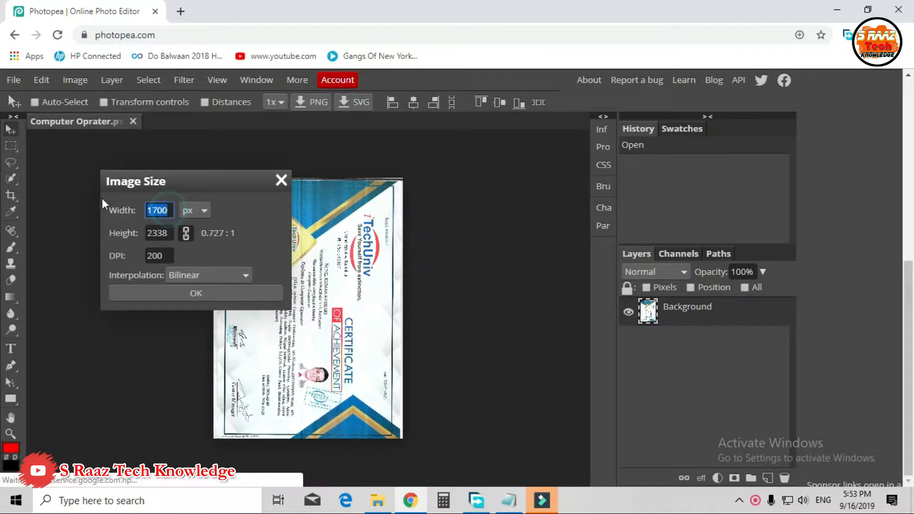
{"action": "type", "text": "1300"}
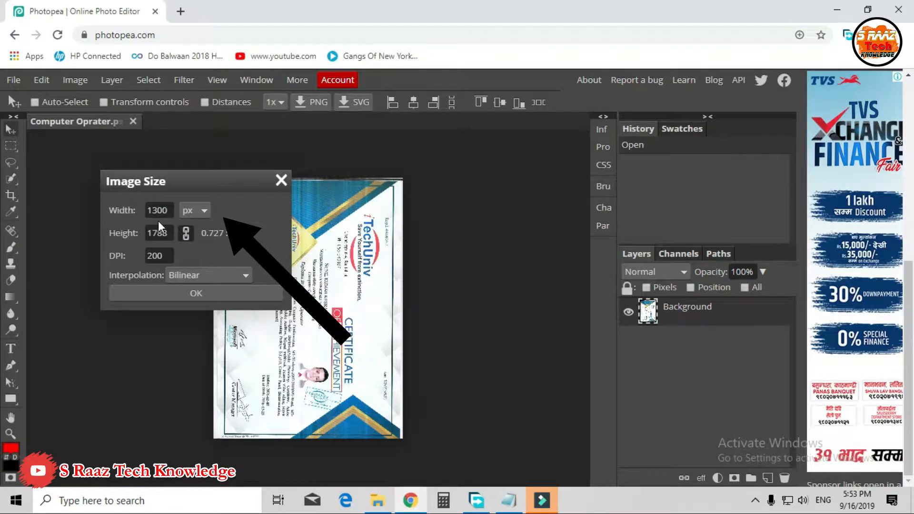
{"action": "left_click", "coordinate": [207, 293]}
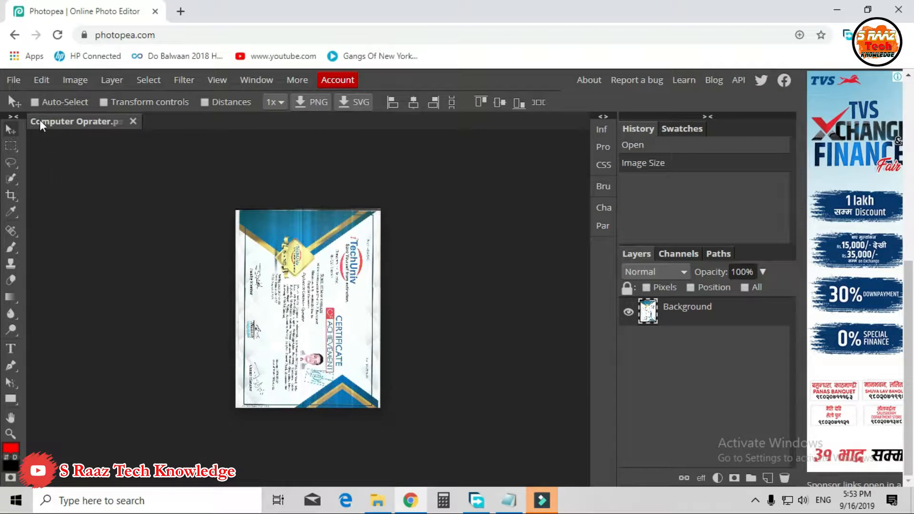
Export the resized certificate as a JPG at 10% quality and save it.
{"action": "left_click", "coordinate": [15, 81]}
{"action": "mouse_move", "coordinate": [43, 276]}
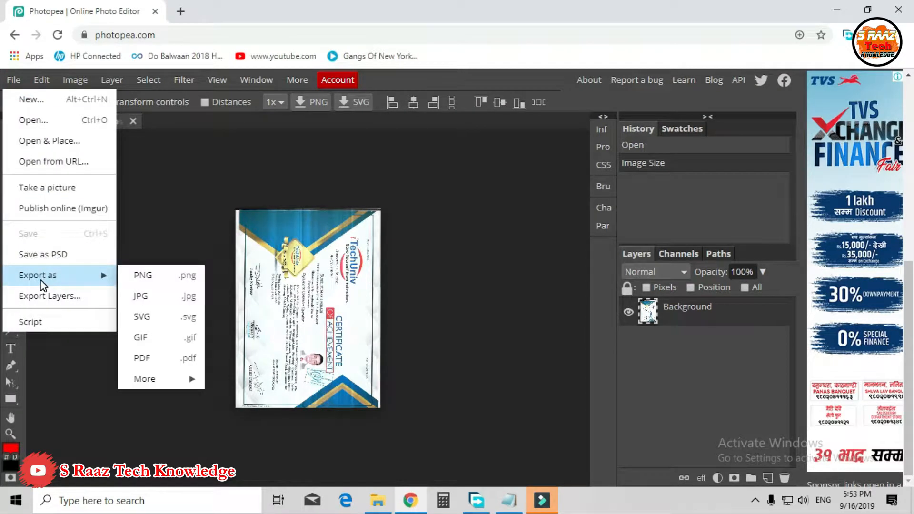
{"action": "left_click", "coordinate": [152, 298]}
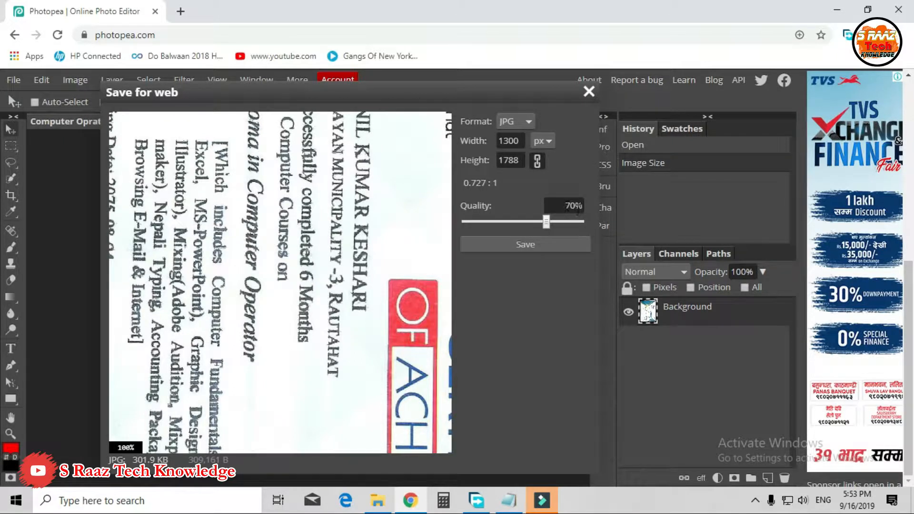
{"action": "left_click_drag", "start_coordinate": [545, 221], "coordinate": [483, 221]}
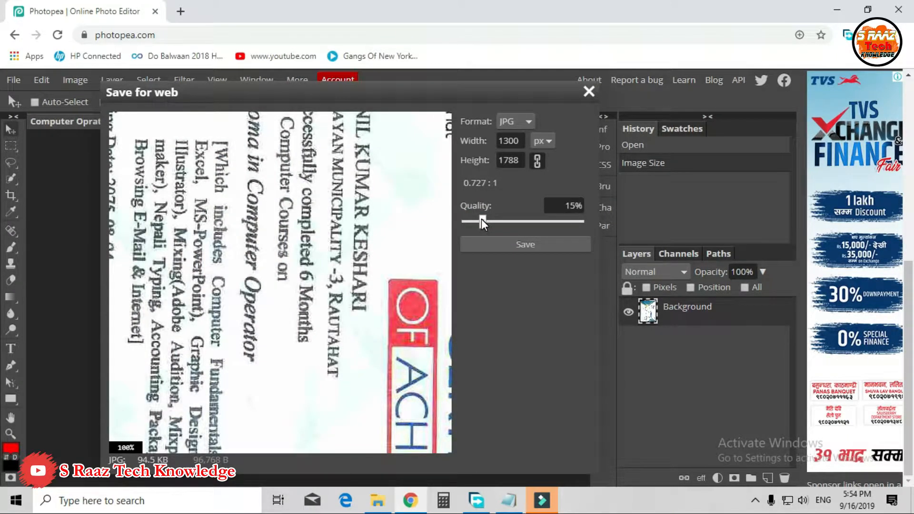
{"action": "left_click_drag", "start_coordinate": [482, 221], "coordinate": [475, 219]}
{"action": "double_click", "coordinate": [474, 219]}
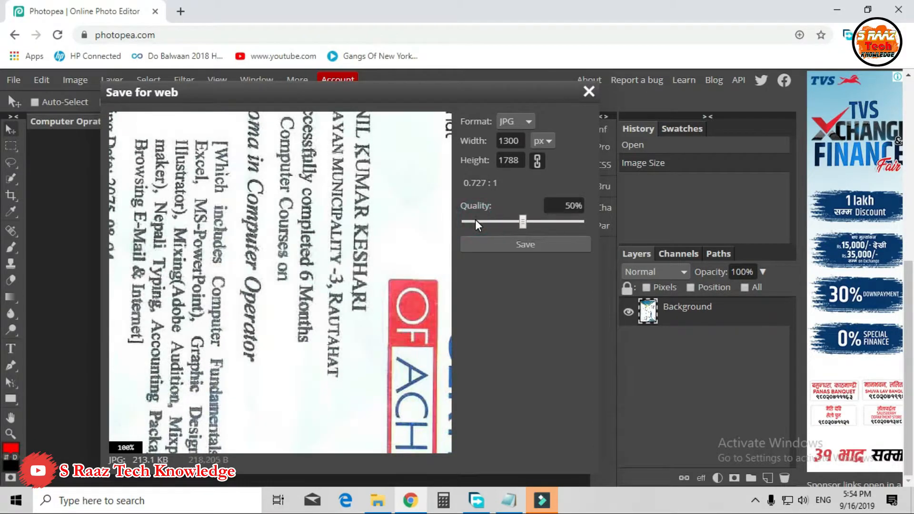
{"action": "left_click", "coordinate": [474, 220]}
{"action": "double_click", "coordinate": [479, 222]}
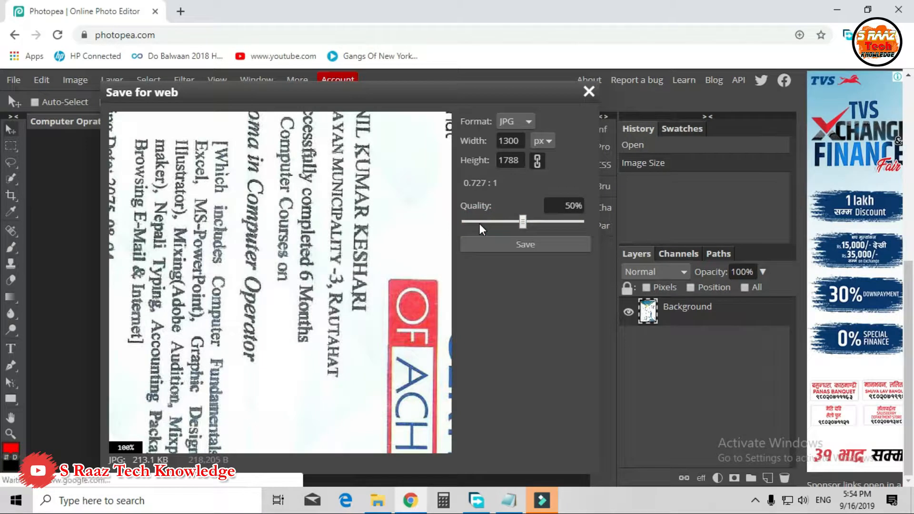
{"action": "left_click_drag", "start_coordinate": [483, 225], "coordinate": [475, 222]}
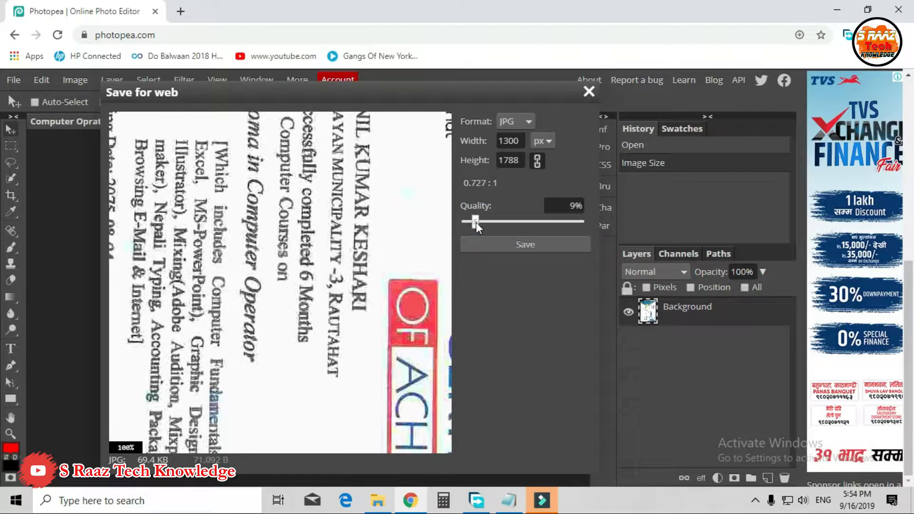
{"action": "left_click", "coordinate": [477, 220]}
{"action": "left_click_drag", "start_coordinate": [479, 222], "coordinate": [478, 222]}
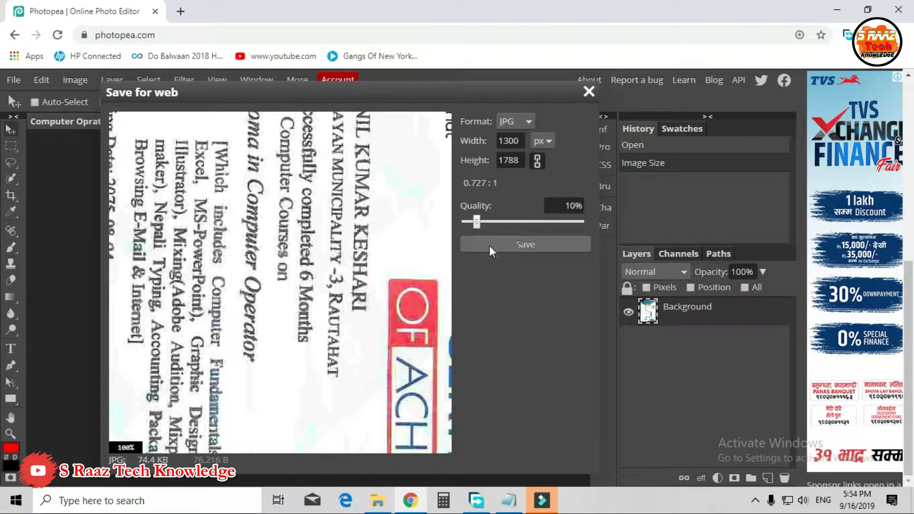
{"action": "left_click", "coordinate": [506, 242]}
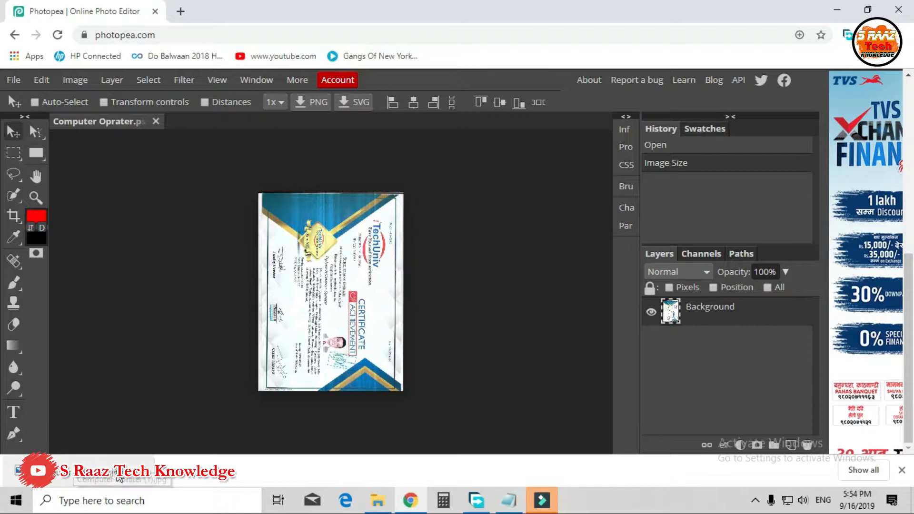
Show the exported file in its Downloads folder and list the folder's contents in Details view.
{"action": "left_click", "coordinate": [137, 468]}
{"action": "left_click", "coordinate": [185, 424]}
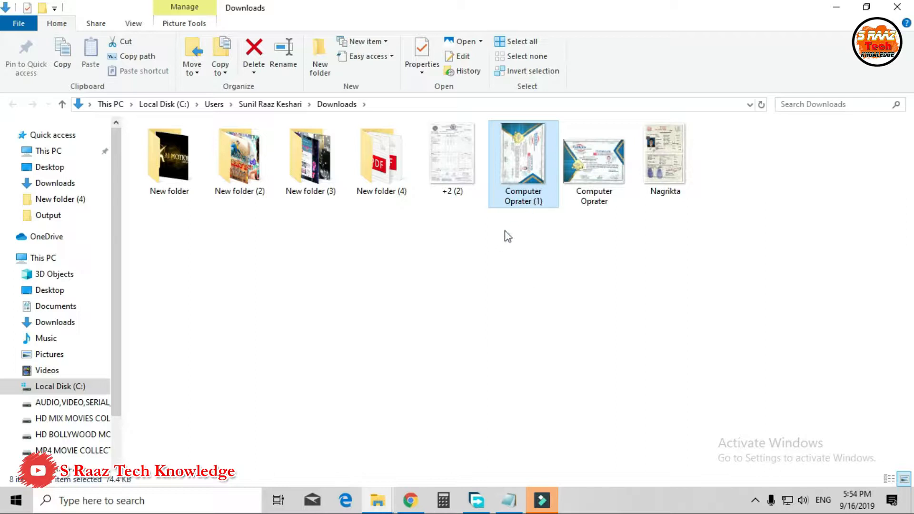
{"action": "right_click", "coordinate": [705, 170]}
{"action": "mouse_move", "coordinate": [712, 177]}
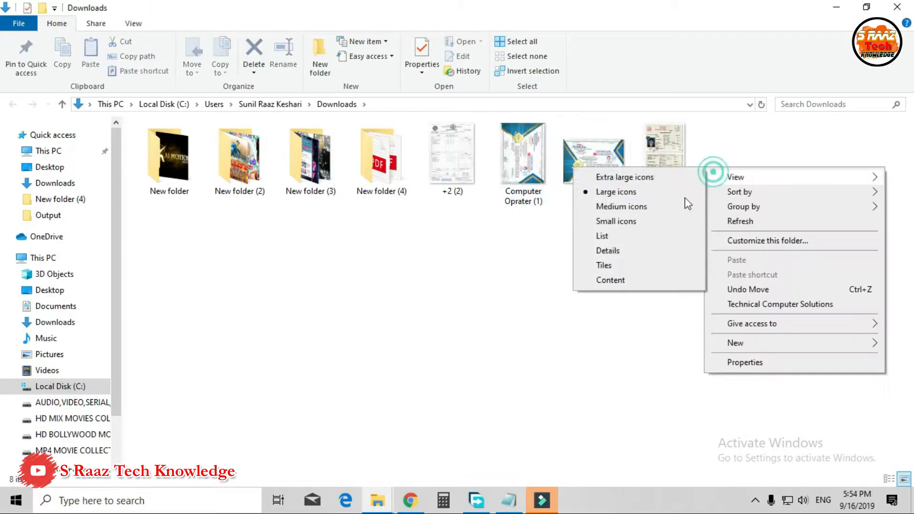
{"action": "left_click", "coordinate": [604, 252]}
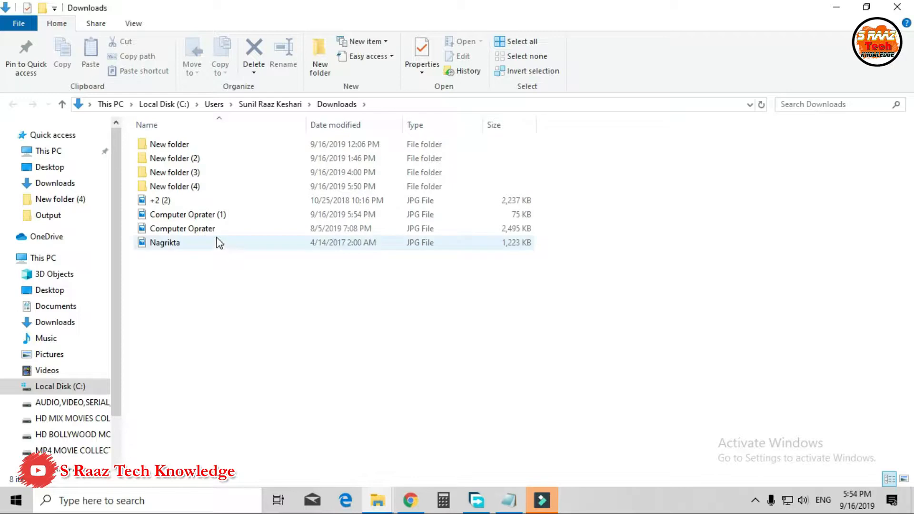
View the exported Computer Oprater (1) image in Photos, rotate it by three quarter turns until upright, and close it.
{"action": "left_click", "coordinate": [500, 228]}
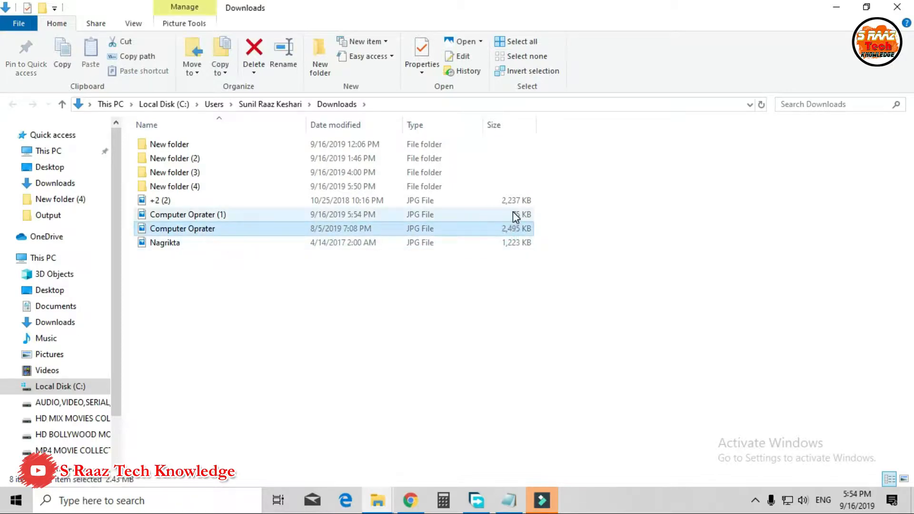
{"action": "double_click", "coordinate": [513, 214]}
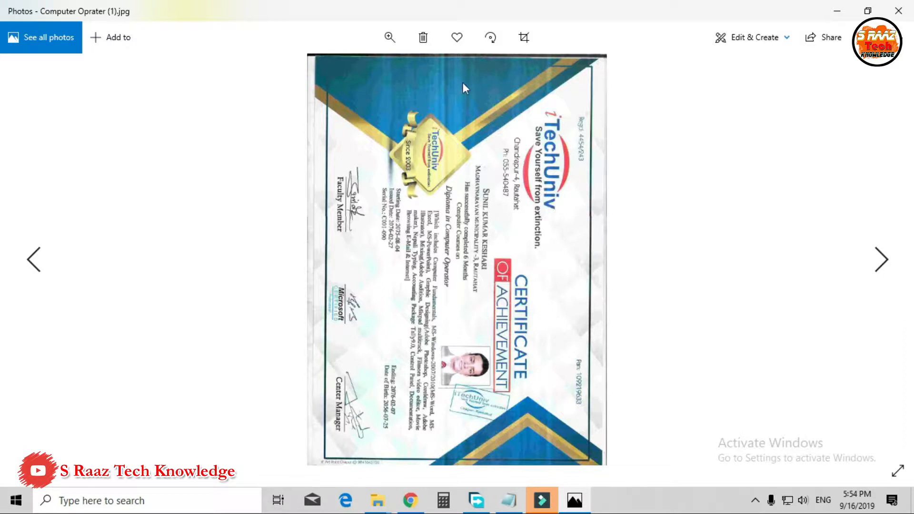
{"action": "left_click", "coordinate": [495, 37]}
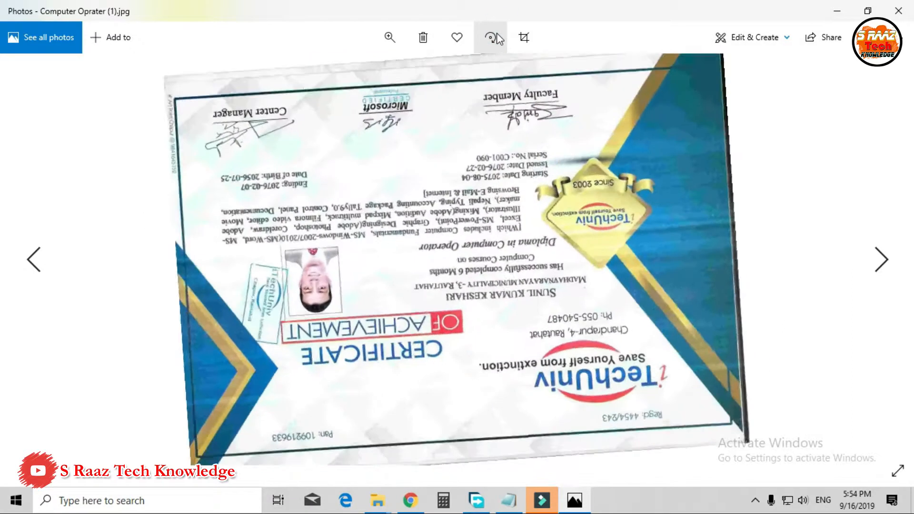
{"action": "left_click", "coordinate": [495, 38]}
{"action": "left_click", "coordinate": [493, 38]}
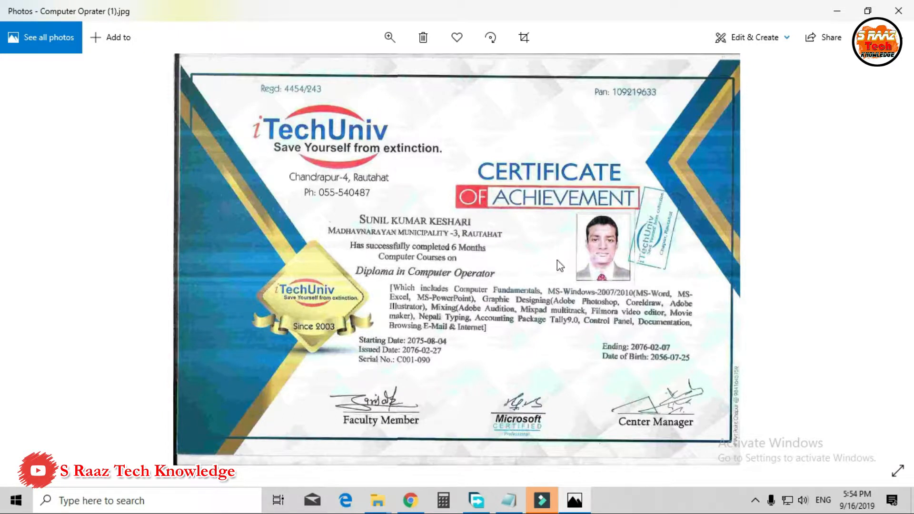
{"action": "left_click", "coordinate": [898, 12]}
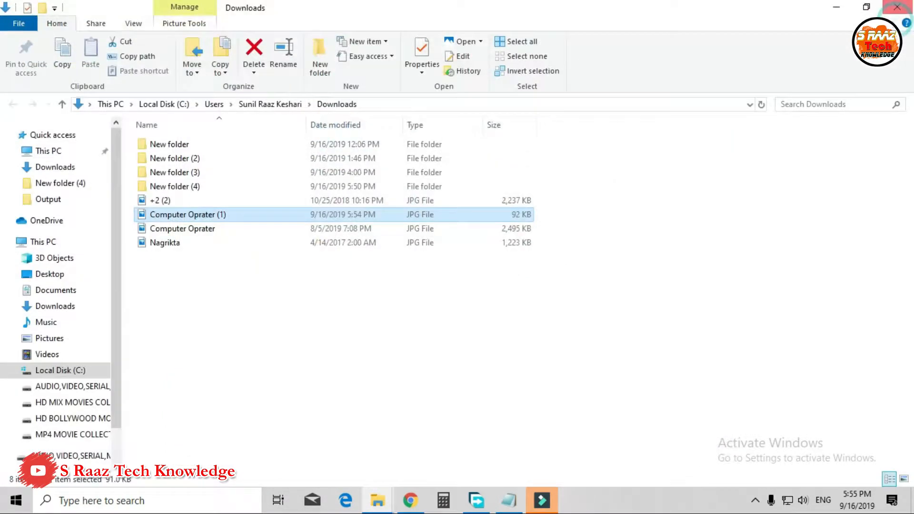
View the original Computer Oprater image and compare its file size with that of the exported copy.
{"action": "left_click", "coordinate": [507, 236]}
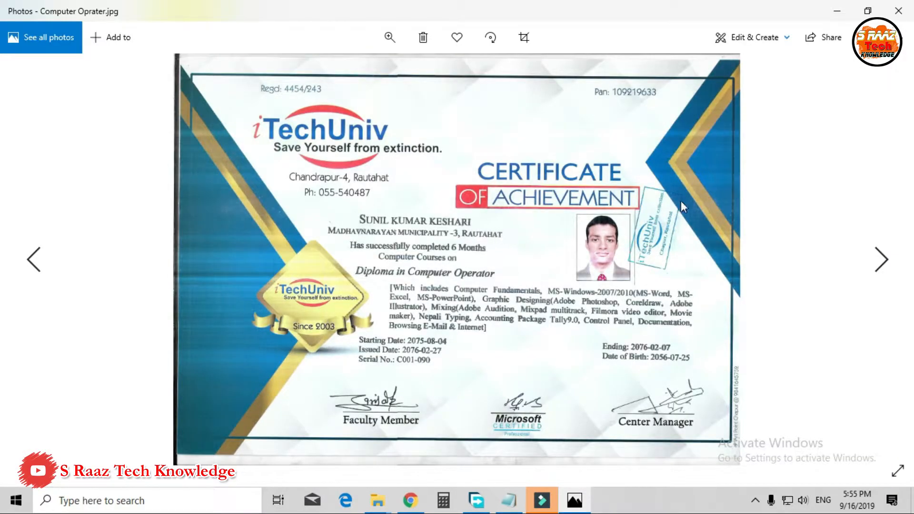
{"action": "left_click", "coordinate": [898, 11]}
{"action": "left_click", "coordinate": [523, 218]}
{"action": "left_click", "coordinate": [523, 224]}
{"action": "left_click", "coordinate": [522, 219]}
{"action": "left_click", "coordinate": [525, 229]}
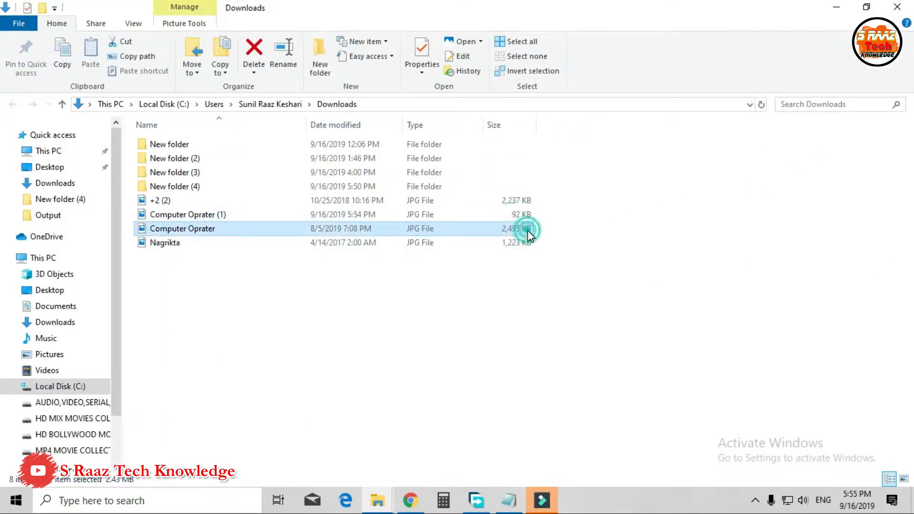
{"action": "left_click", "coordinate": [457, 214]}
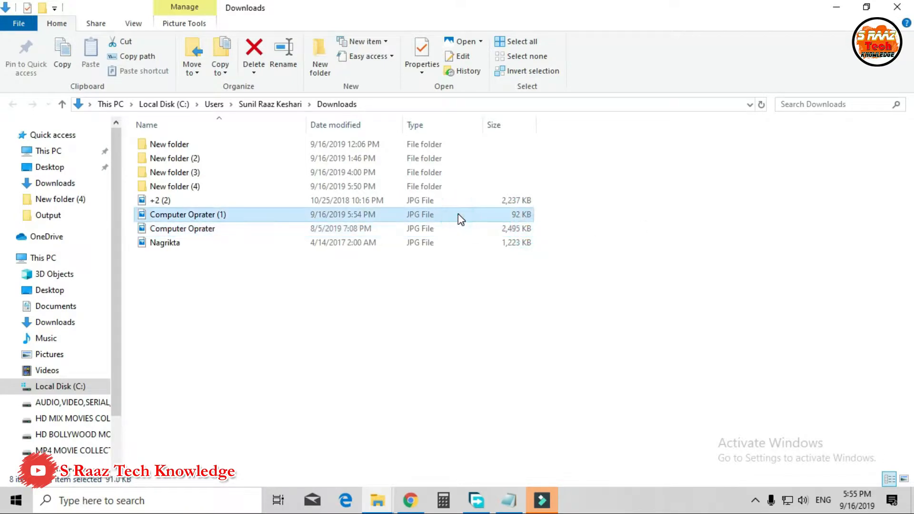
{"action": "left_click", "coordinate": [609, 281]}
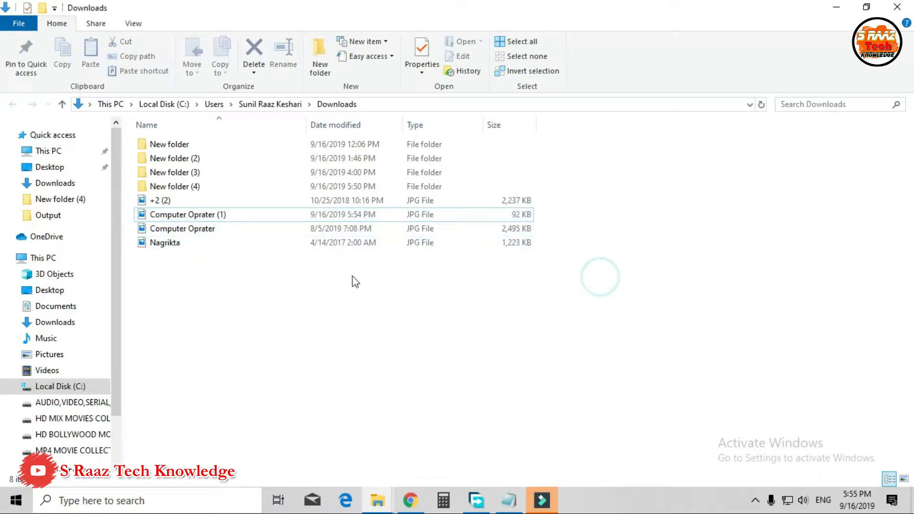
{"action": "left_click", "coordinate": [209, 202]}
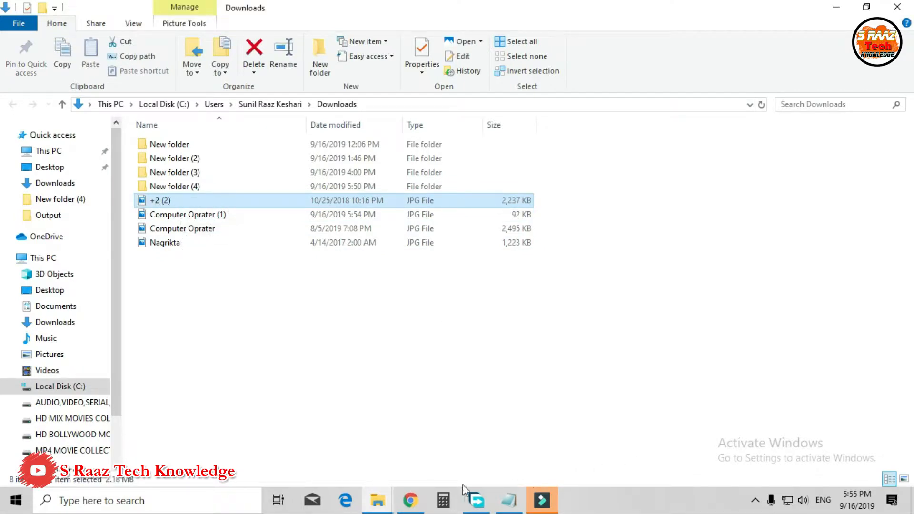
Switch back to Photopea in Chrome and close the Computer Oprater document.
{"action": "left_click", "coordinate": [411, 500]}
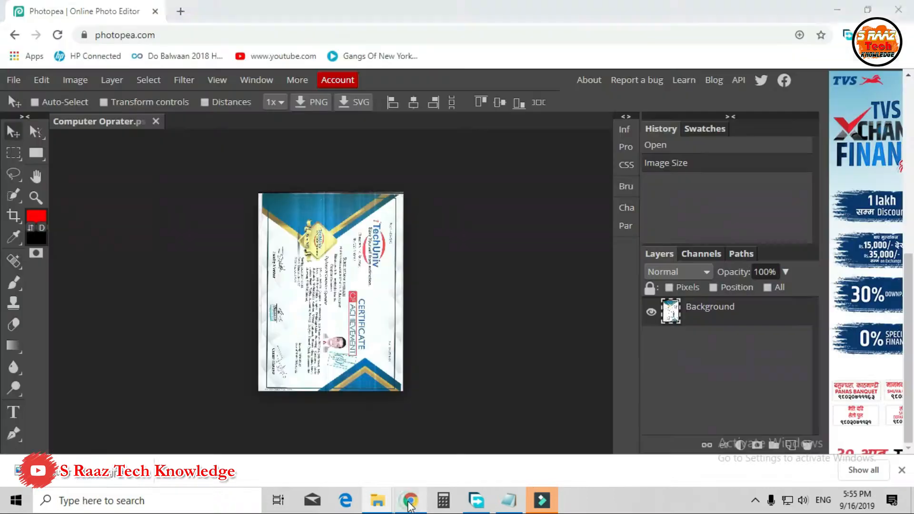
{"action": "left_click", "coordinate": [156, 122]}
{"action": "left_click", "coordinate": [520, 125]}
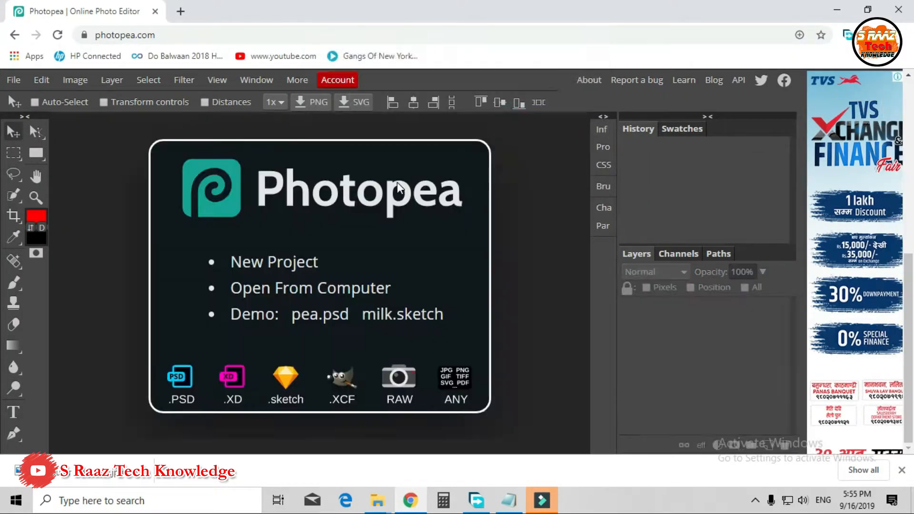
Open the +2 (2) JPG from the Downloads folder in Photopea.
{"action": "left_click", "coordinate": [11, 80]}
{"action": "left_click", "coordinate": [25, 121]}
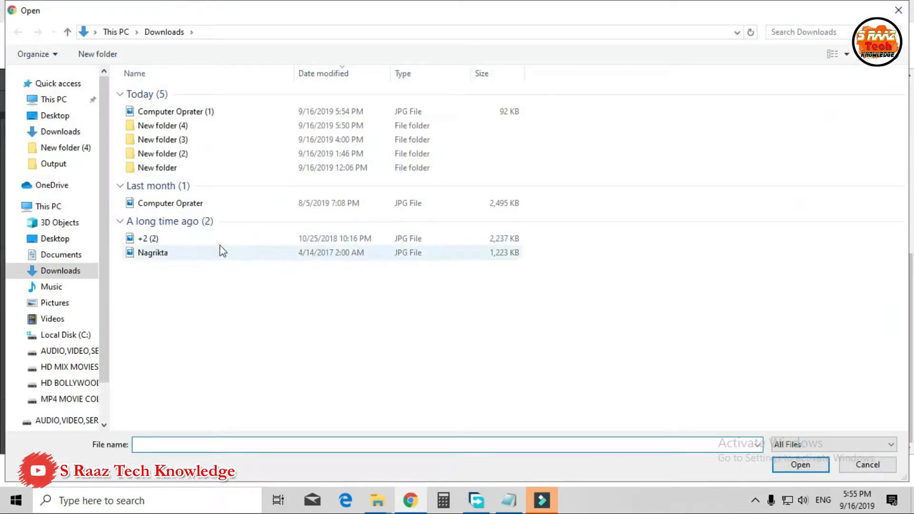
{"action": "left_click", "coordinate": [215, 244]}
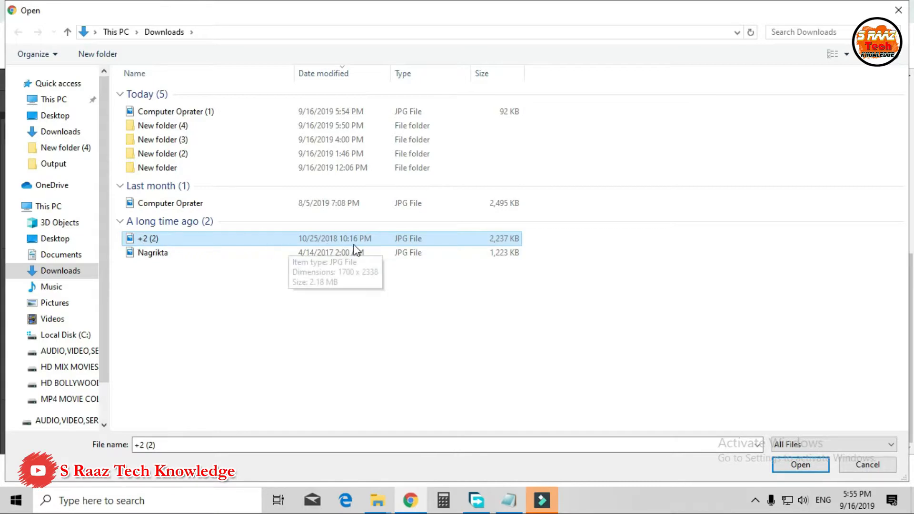
{"action": "left_click", "coordinate": [800, 465]}
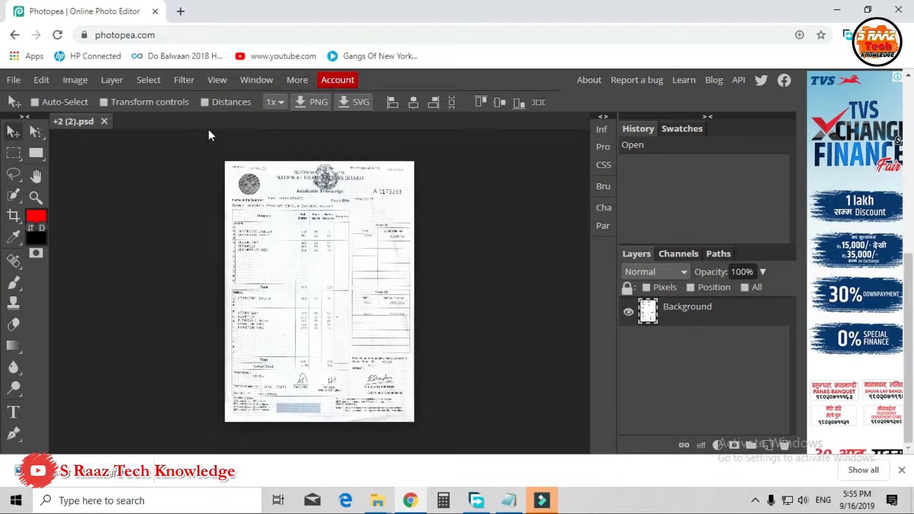
Resize the transcript image to a width of 1300 px with its proportions kept.
{"action": "left_click", "coordinate": [90, 81]}
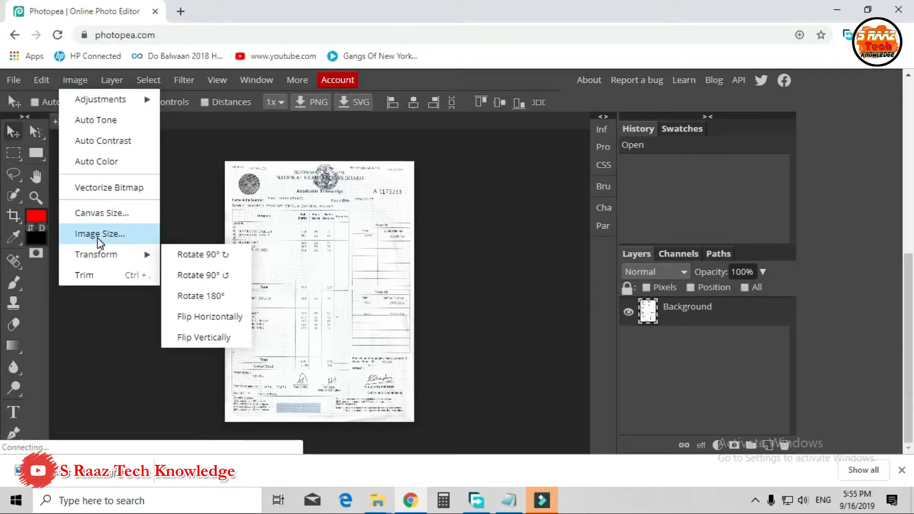
{"action": "left_click", "coordinate": [120, 81]}
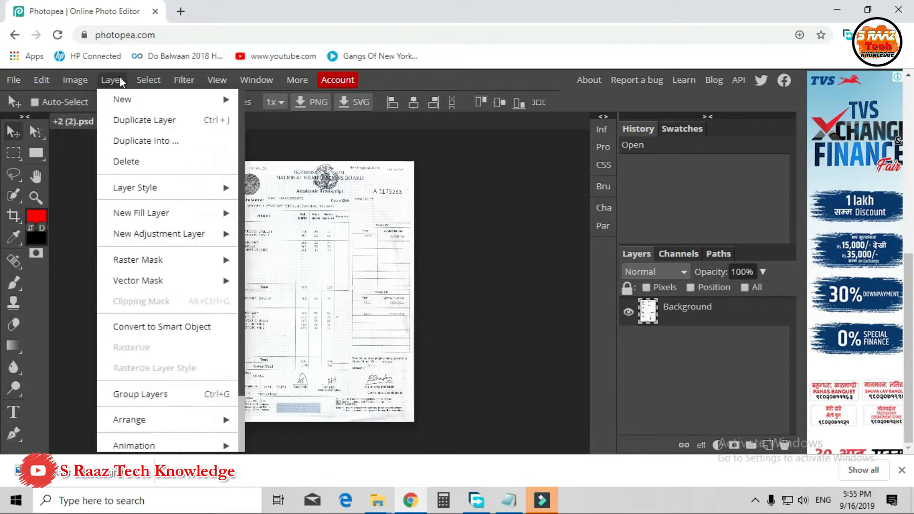
{"action": "left_click", "coordinate": [76, 80]}
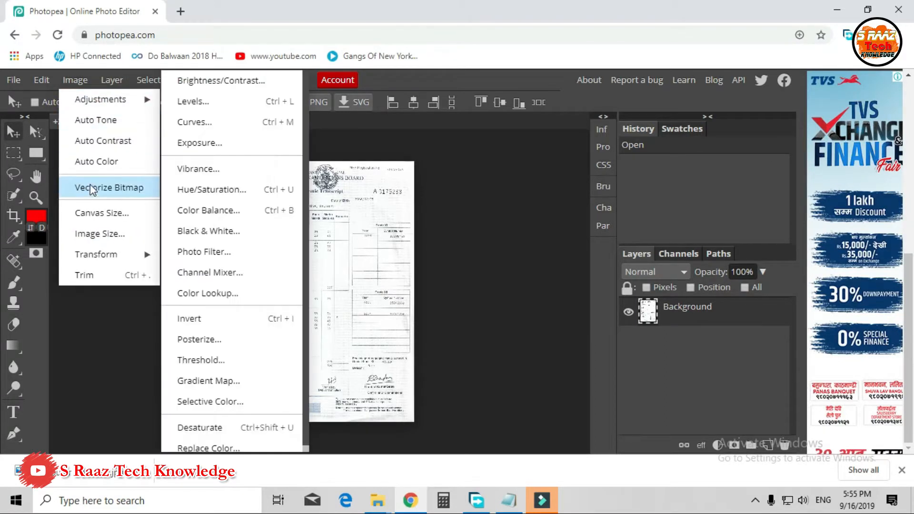
{"action": "left_click", "coordinate": [91, 233]}
{"action": "left_click_drag", "start_coordinate": [173, 210], "coordinate": [143, 209]}
{"action": "type", "text": "1300"}
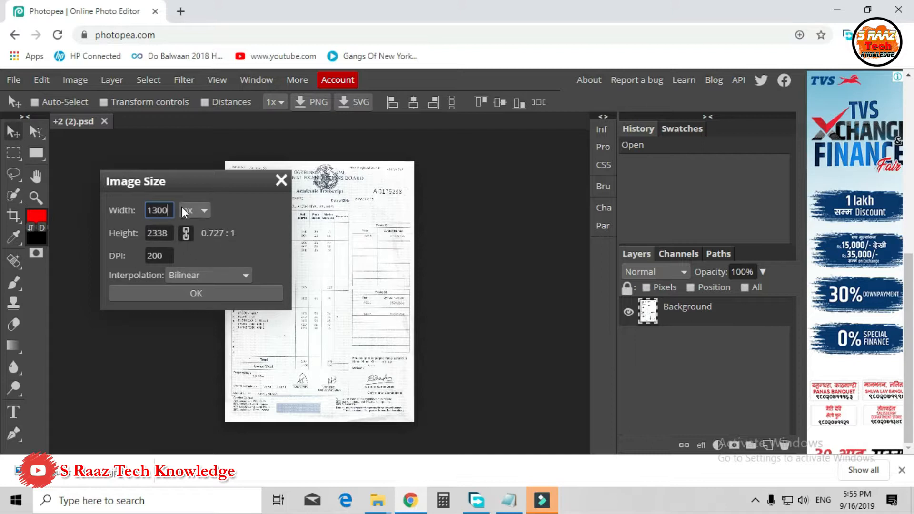
{"action": "left_click", "coordinate": [251, 225]}
{"action": "left_click", "coordinate": [191, 294]}
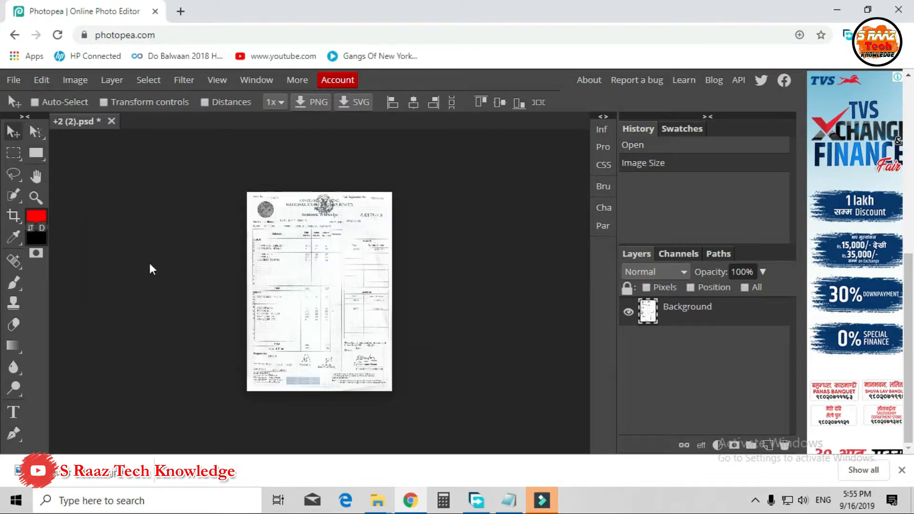
Inspect the export preview at different magnifications and save the transcript as a JPG at 10% quality.
{"action": "left_click", "coordinate": [14, 80]}
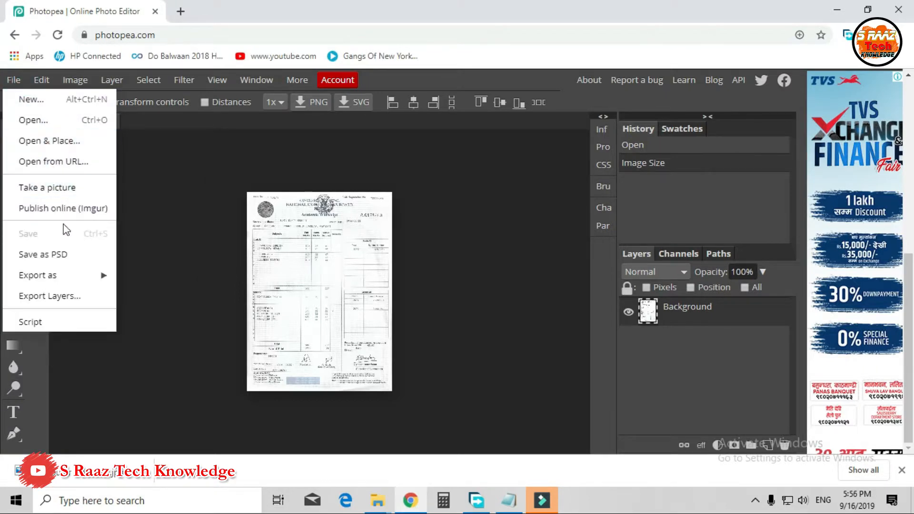
{"action": "mouse_move", "coordinate": [66, 277]}
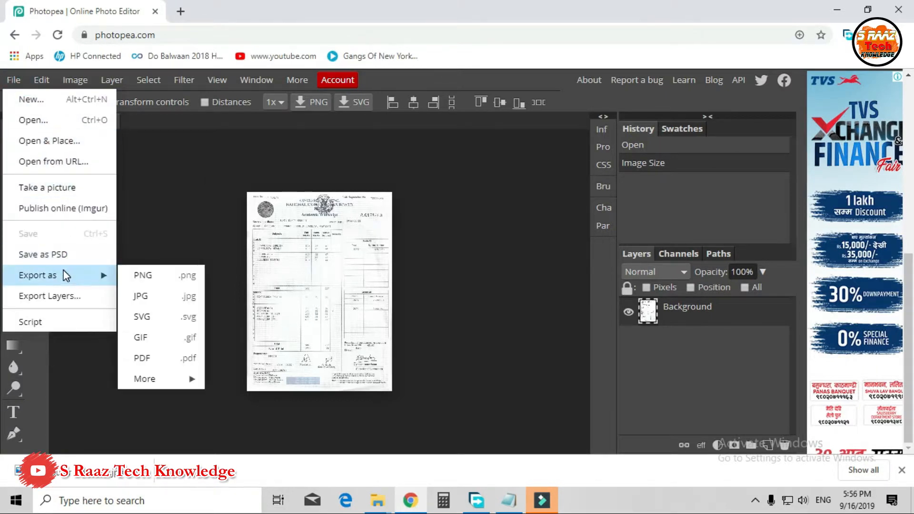
{"action": "left_click", "coordinate": [141, 297]}
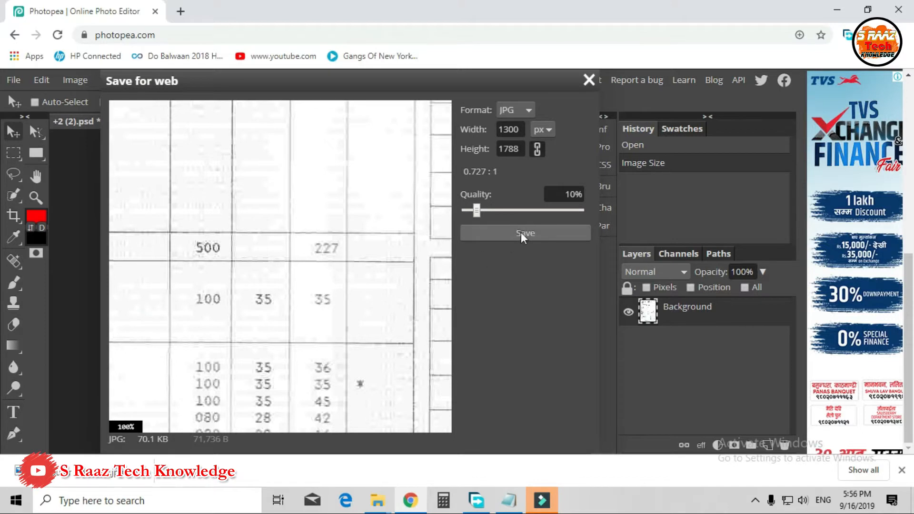
{"action": "scroll", "coordinate": [271, 207], "scroll_direction": "up", "scroll_amount": 2}
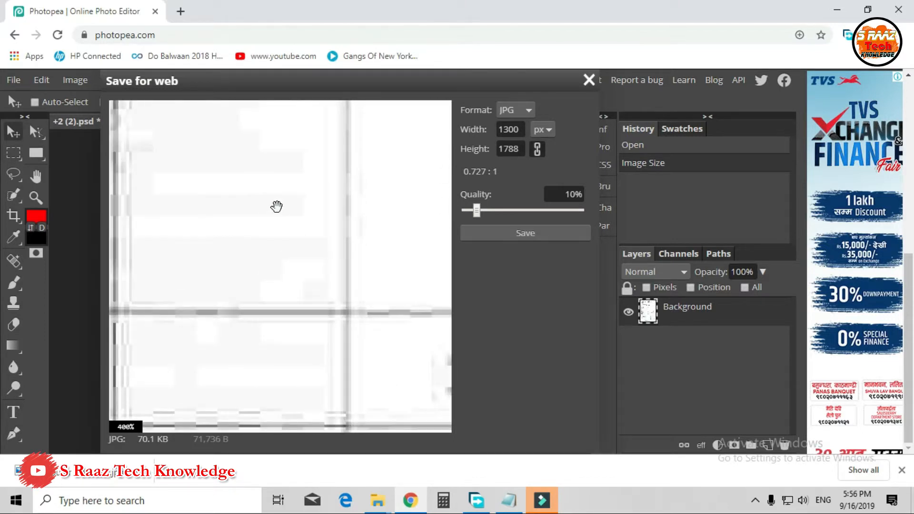
{"action": "scroll", "coordinate": [282, 207], "scroll_direction": "down", "scroll_amount": 3}
{"action": "scroll", "coordinate": [285, 203], "scroll_direction": "down", "scroll_amount": 2}
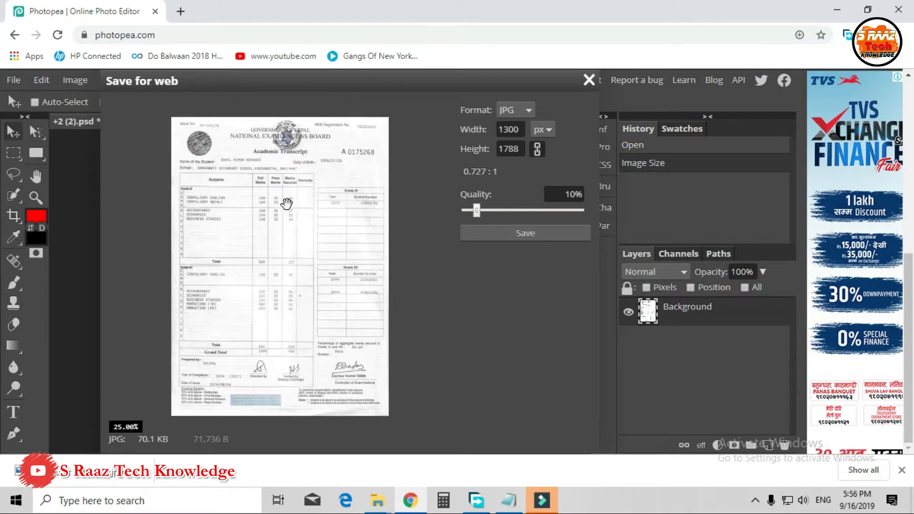
{"action": "scroll", "coordinate": [286, 200], "scroll_direction": "up", "scroll_amount": 2}
{"action": "left_click", "coordinate": [523, 236]}
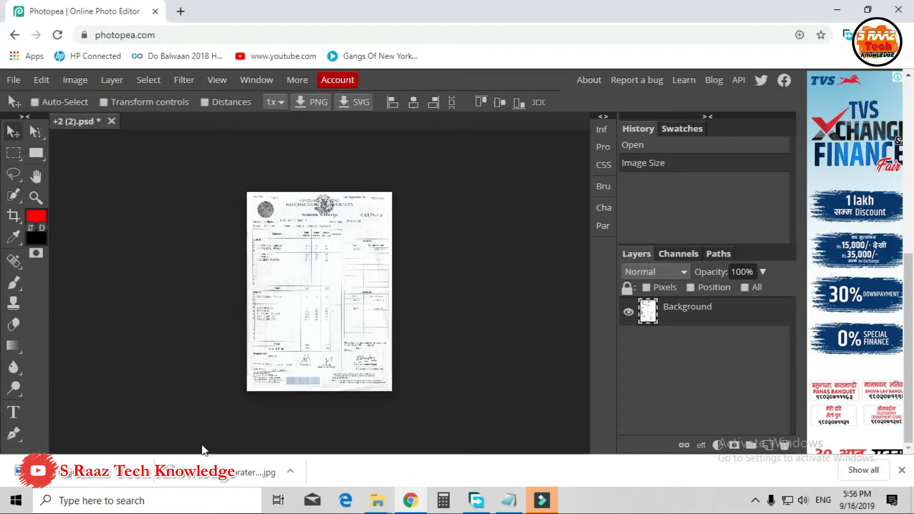
Show the exported +2 (2) (1) file in its Downloads folder and refresh the folder listing.
{"action": "right_click", "coordinate": [129, 461]}
{"action": "left_click", "coordinate": [160, 425]}
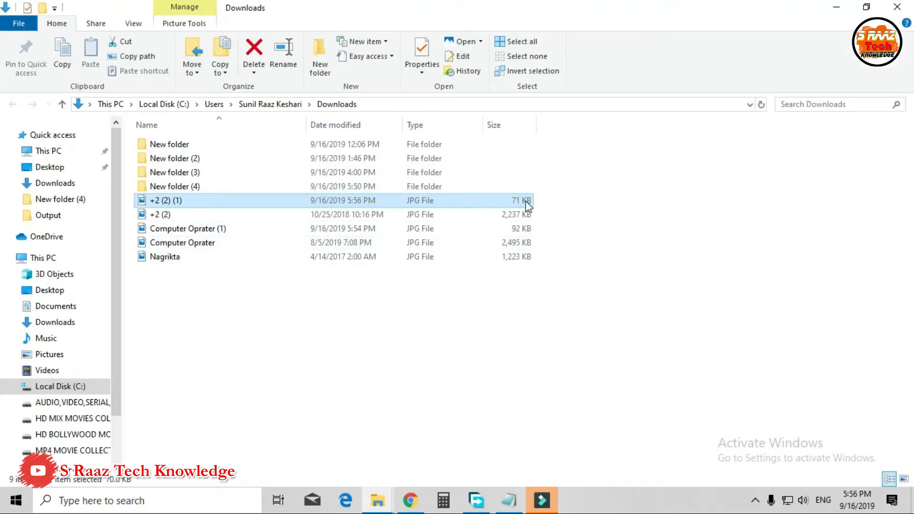
{"action": "left_click", "coordinate": [263, 201]}
{"action": "left_click", "coordinate": [467, 214]}
{"action": "right_click", "coordinate": [791, 202]}
{"action": "left_click", "coordinate": [790, 253]}
{"action": "right_click", "coordinate": [708, 219]}
{"action": "left_click", "coordinate": [719, 271]}
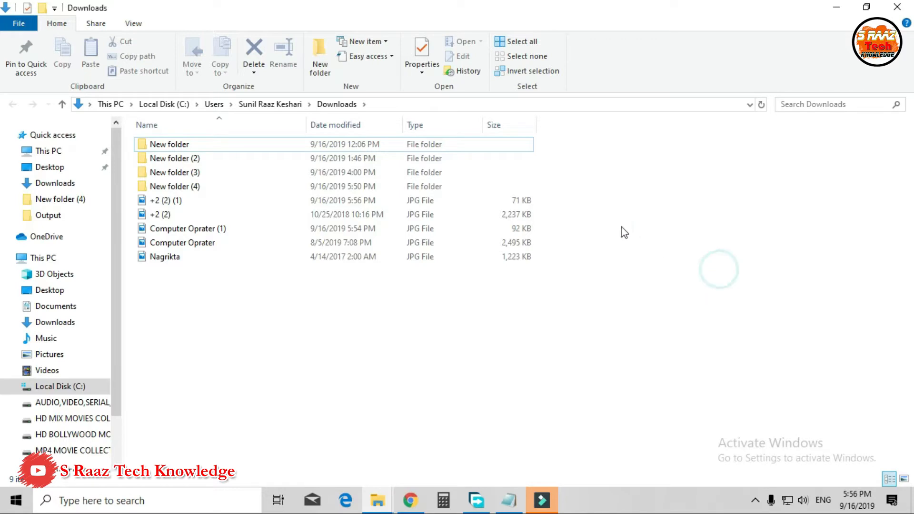
Compare the file sizes of +2 (2) (1) and +2 (2), then view the original +2 (2) image in Photos and close it.
{"action": "left_click", "coordinate": [513, 200]}
{"action": "left_click", "coordinate": [508, 213]}
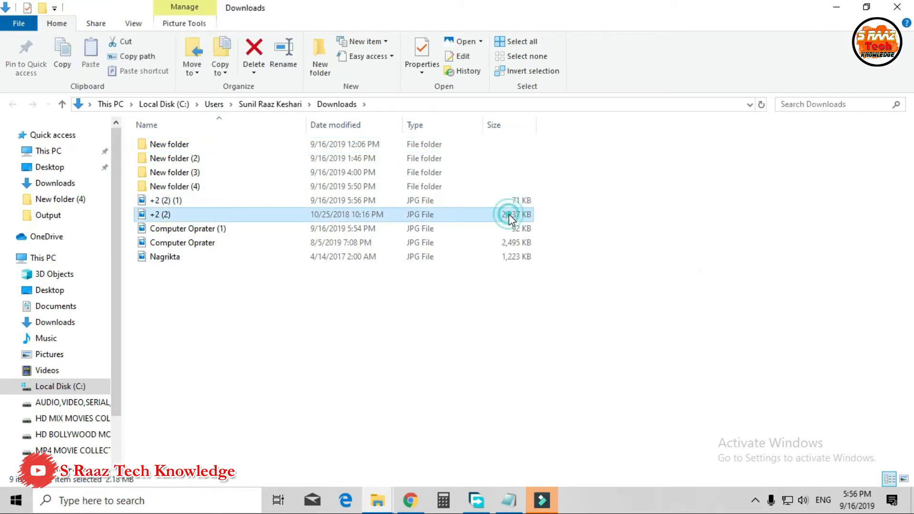
{"action": "left_click", "coordinate": [505, 202]}
{"action": "double_click", "coordinate": [507, 213]}
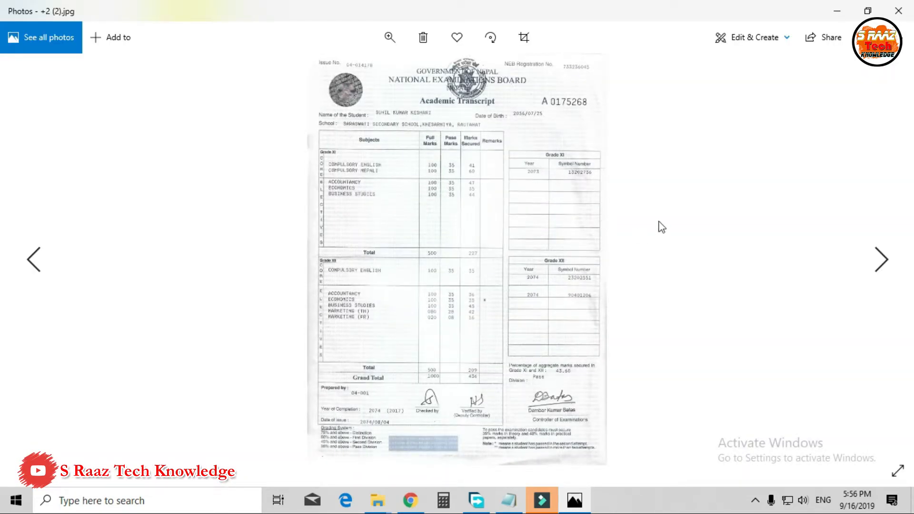
{"action": "left_click", "coordinate": [898, 11]}
View the exported +2 (2) (1) image in Photos to check its legibility and close it.
{"action": "left_click", "coordinate": [500, 205]}
{"action": "double_click", "coordinate": [500, 205]}
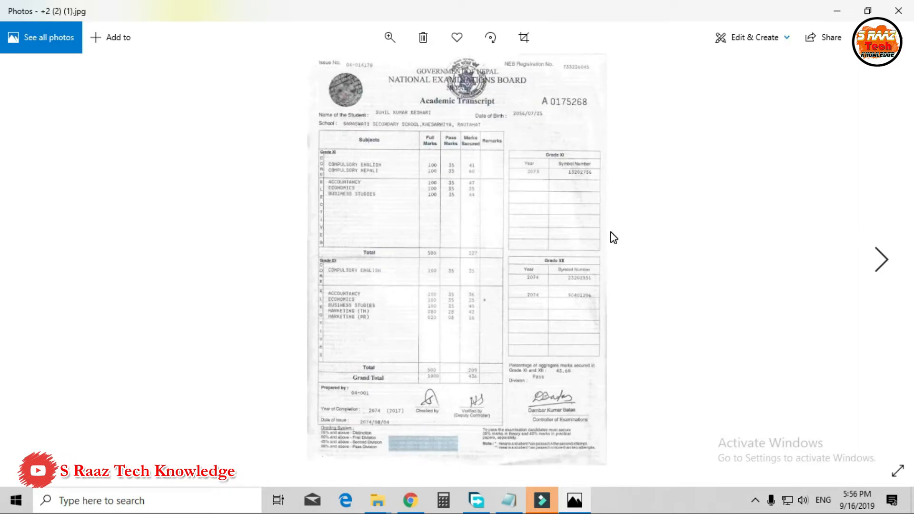
{"action": "left_click", "coordinate": [899, 11]}
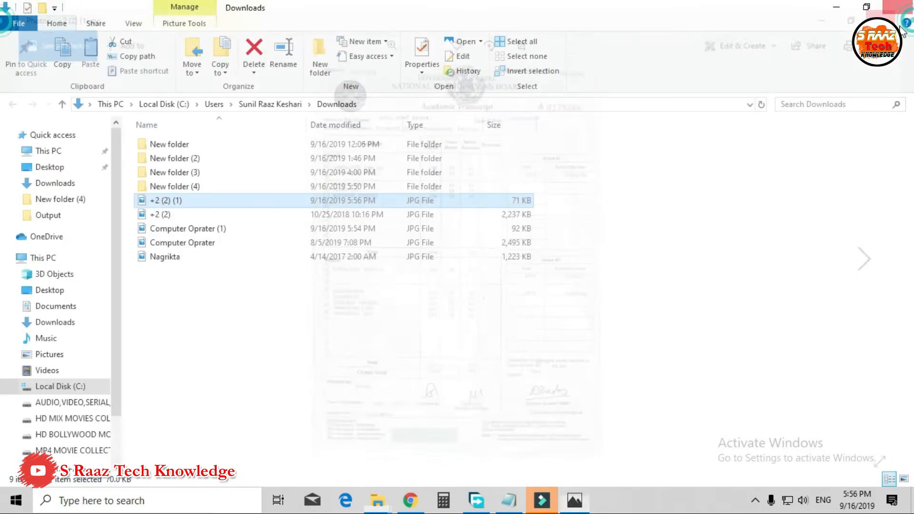
Refresh the Downloads folder and close its window to return to Photopea.
{"action": "right_click", "coordinate": [654, 200]}
{"action": "left_click", "coordinate": [671, 251]}
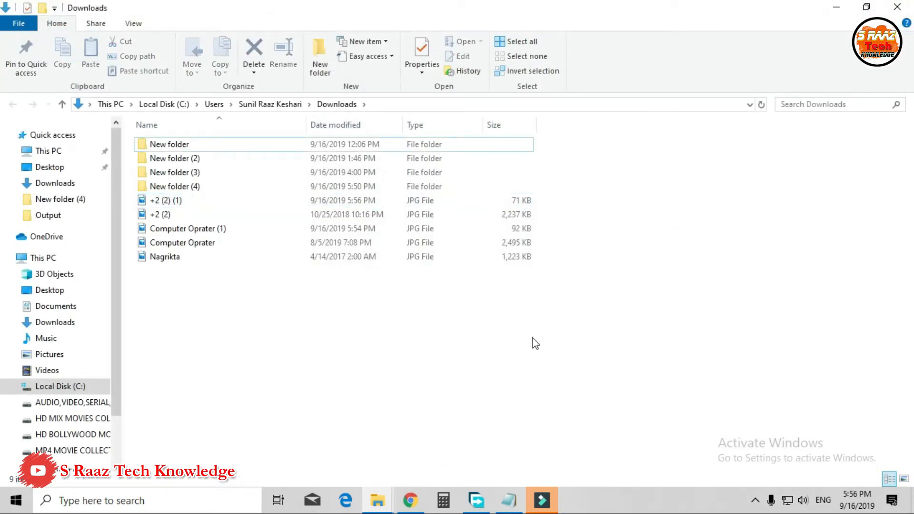
{"action": "left_click", "coordinate": [899, 7]}
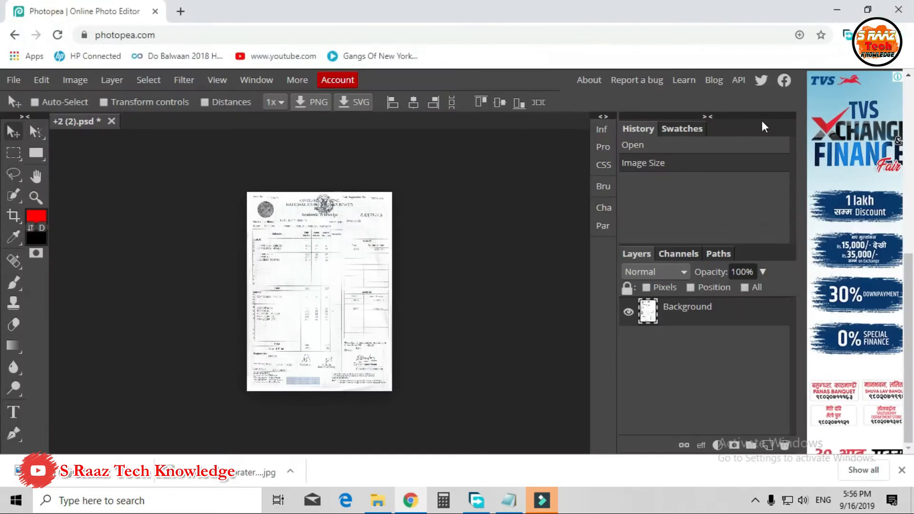